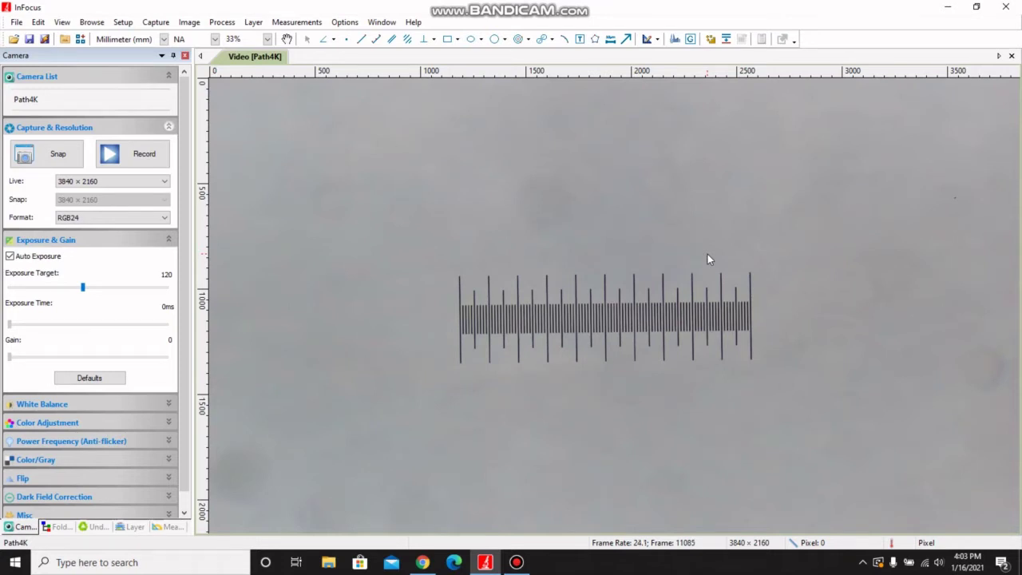
Start a calibration at the current zoom level, with magnification 5x and millimeters as the length unit.
click(345, 22)
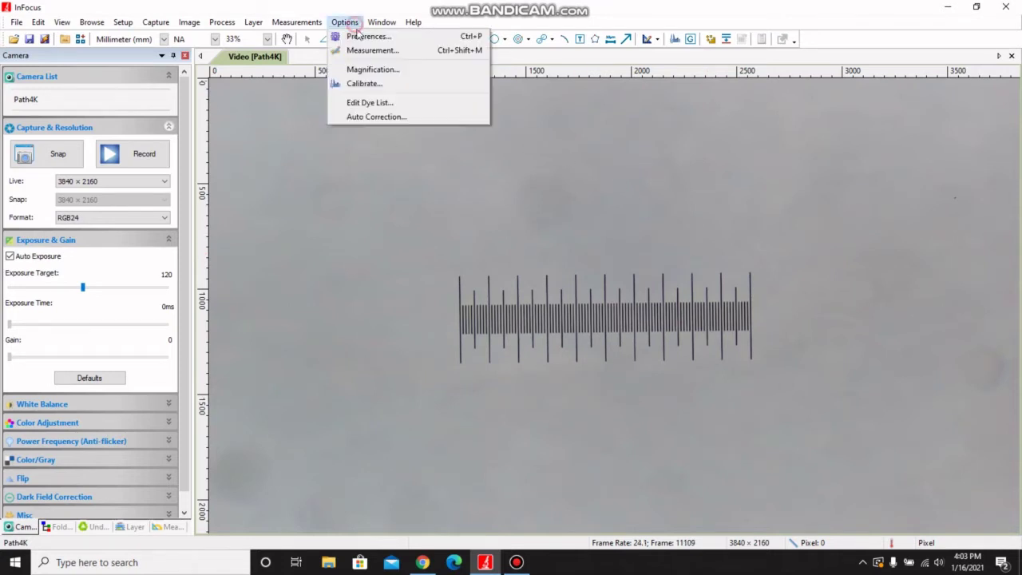
click(372, 83)
drag(480, 240, 500, 155)
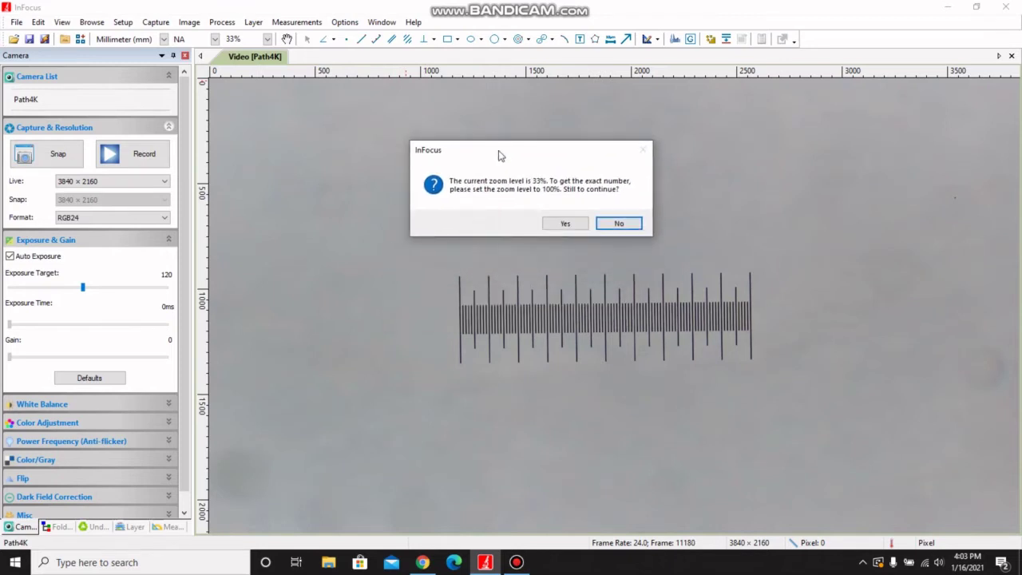
click(564, 224)
drag(548, 198, 553, 94)
click(480, 113)
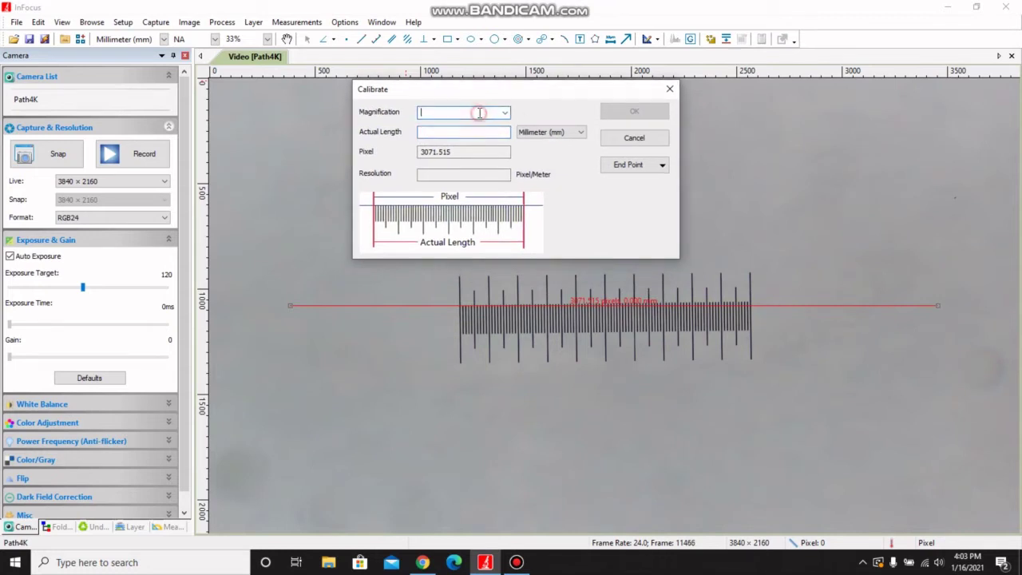
click(504, 114)
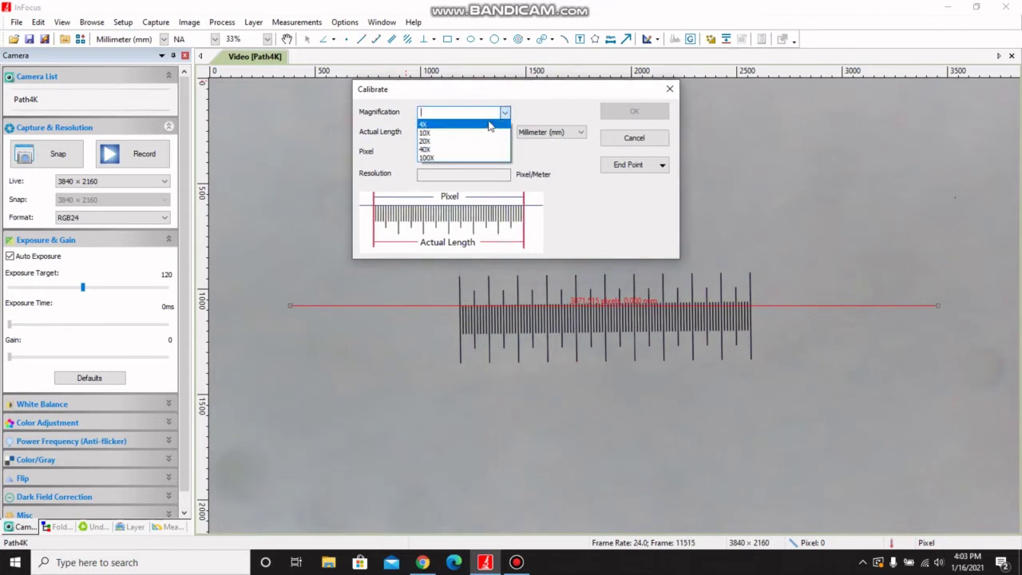
click(487, 113)
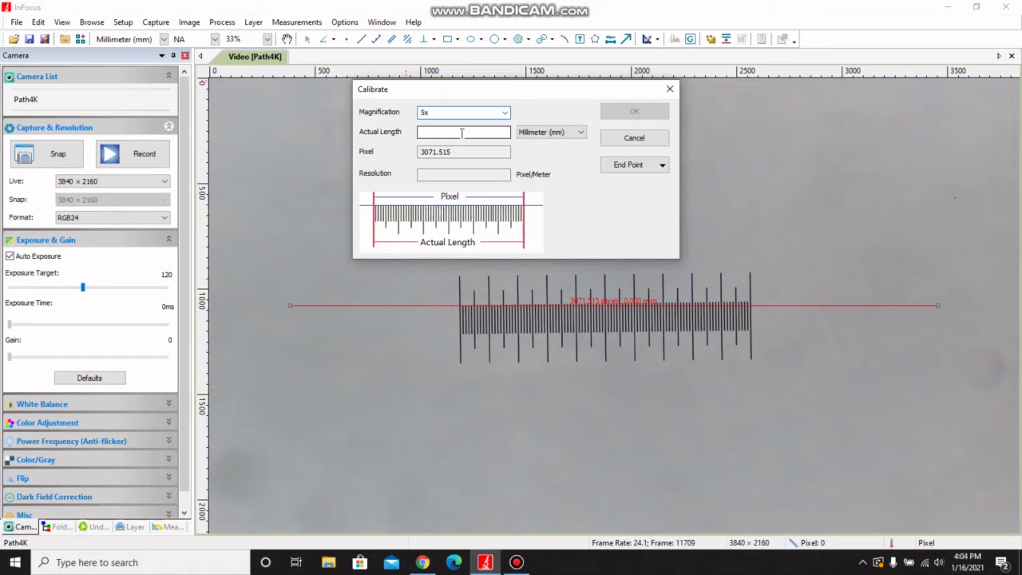
click(523, 133)
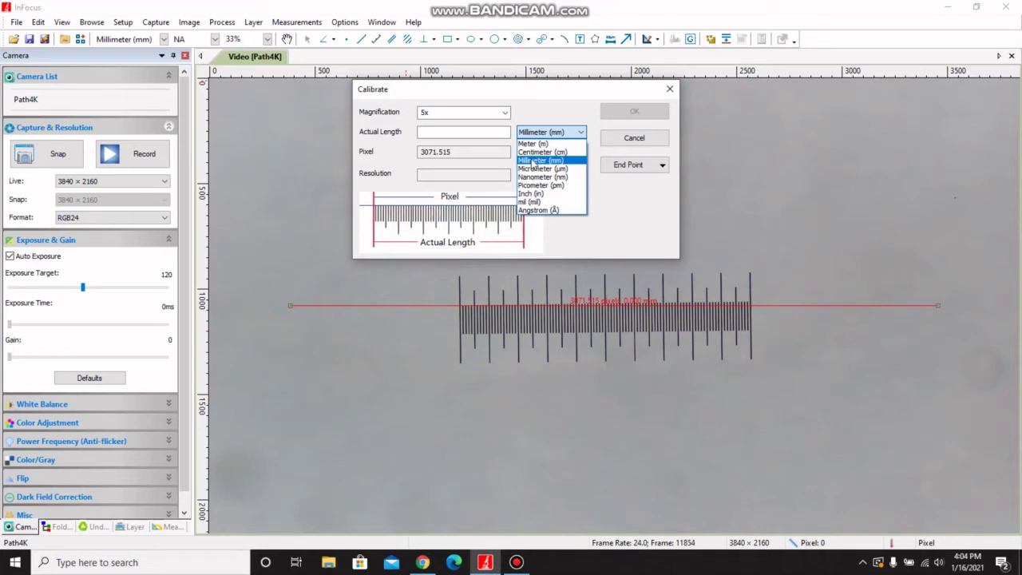
click(534, 161)
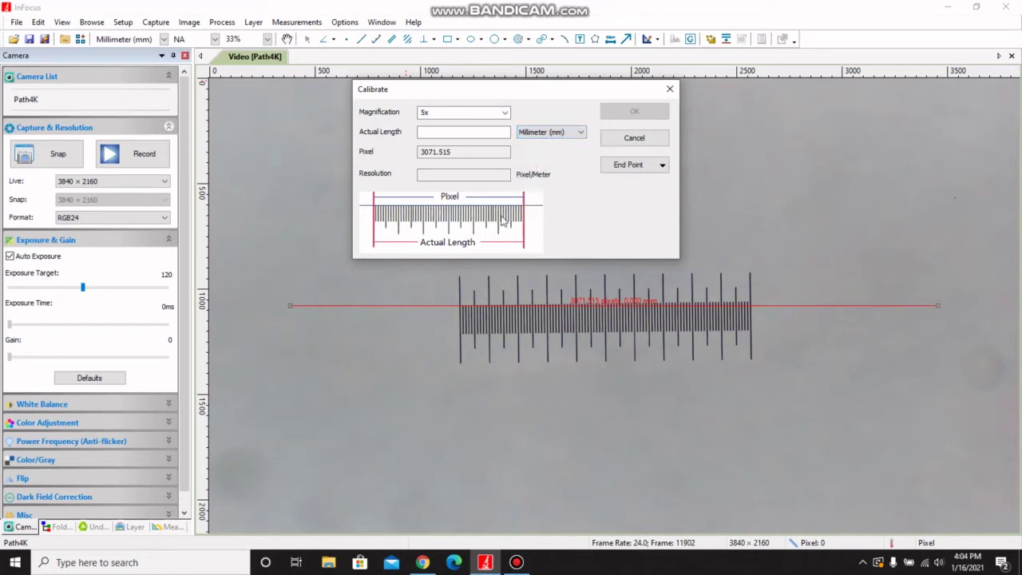
Fit the calibration line between the first and last long marks of the scale, refining the end at the first mark.
drag(289, 307, 458, 305)
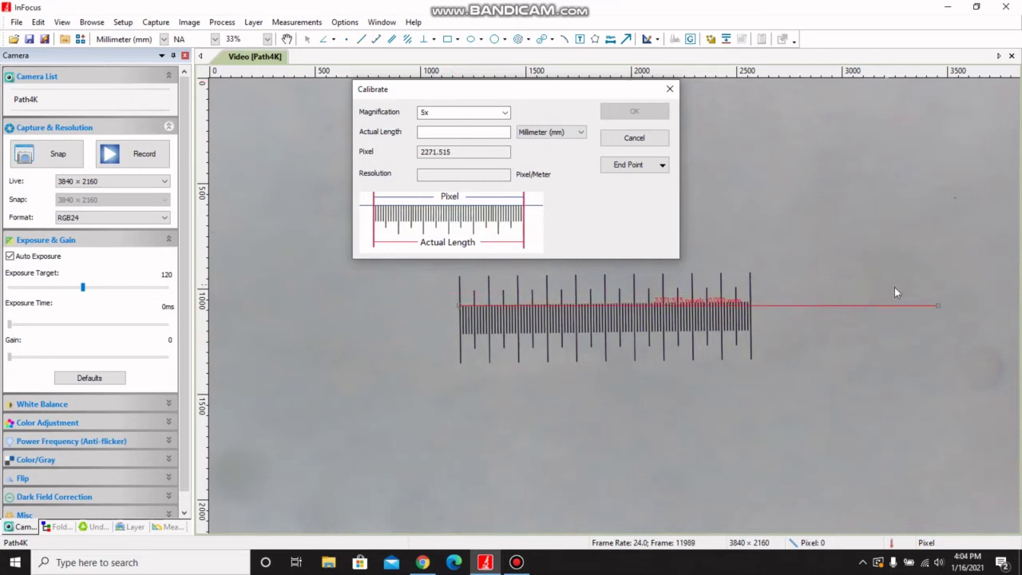
drag(934, 307, 751, 303)
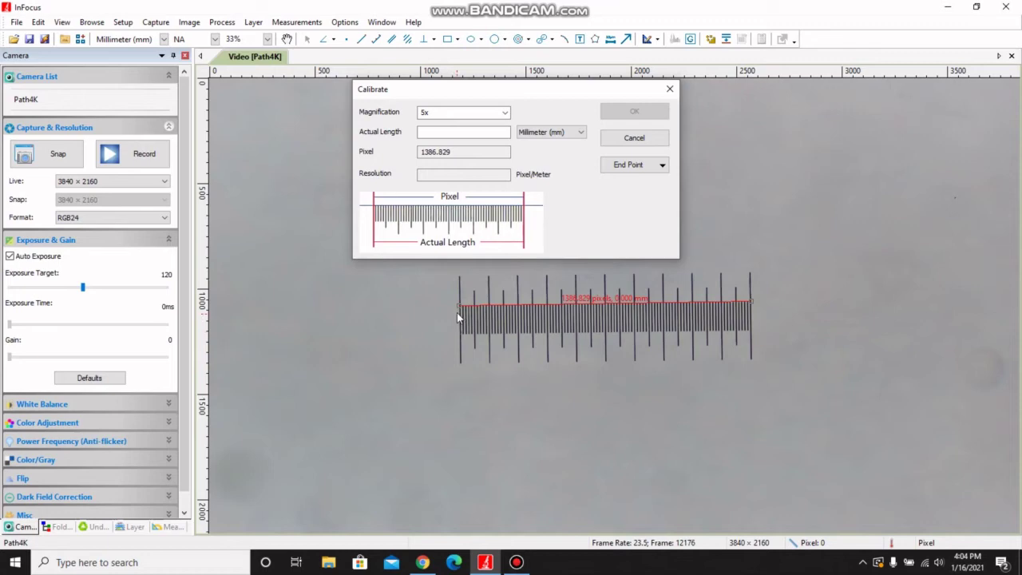
scroll(457, 312, up, 5)
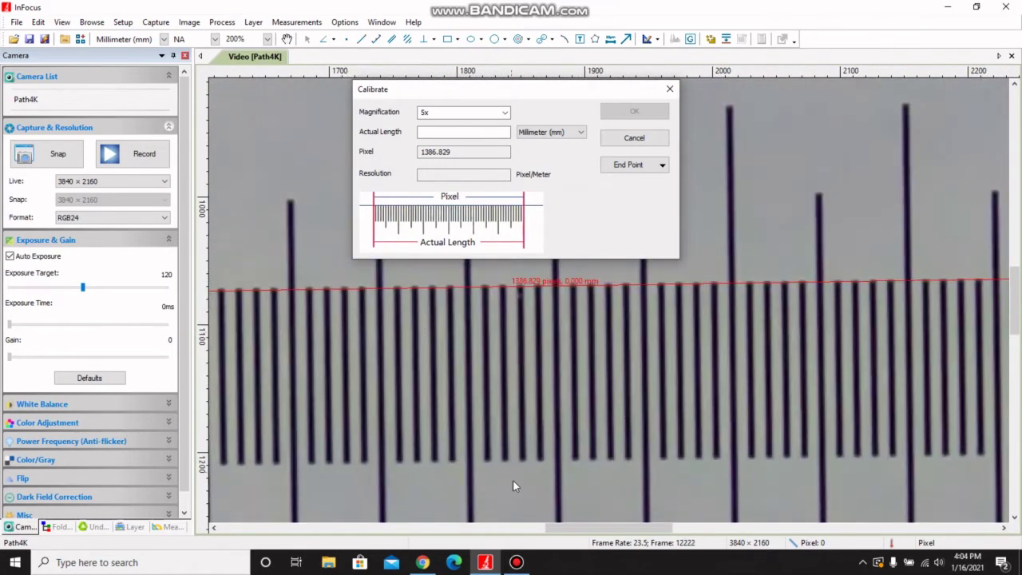
drag(559, 527, 433, 527)
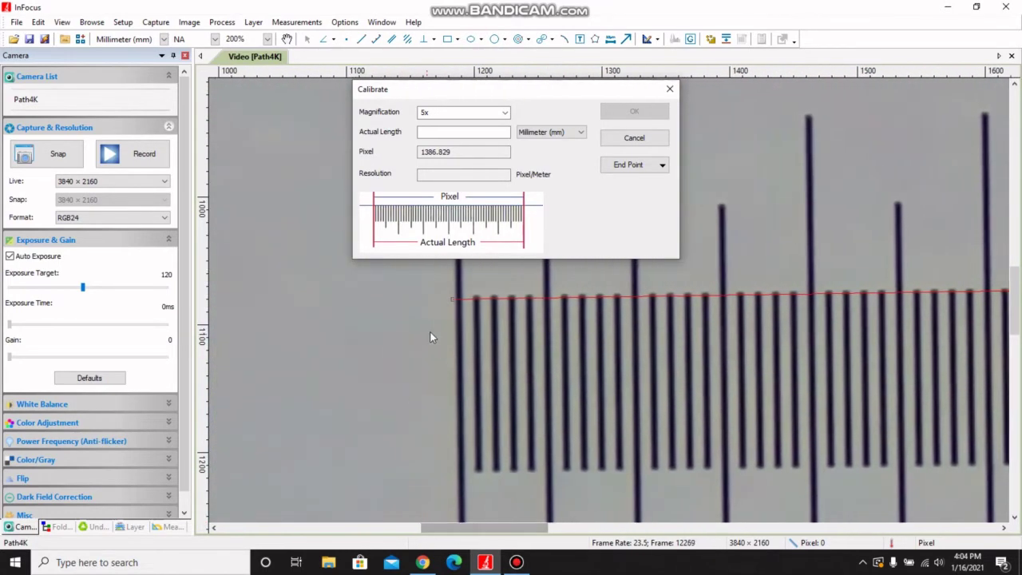
drag(451, 297, 455, 293)
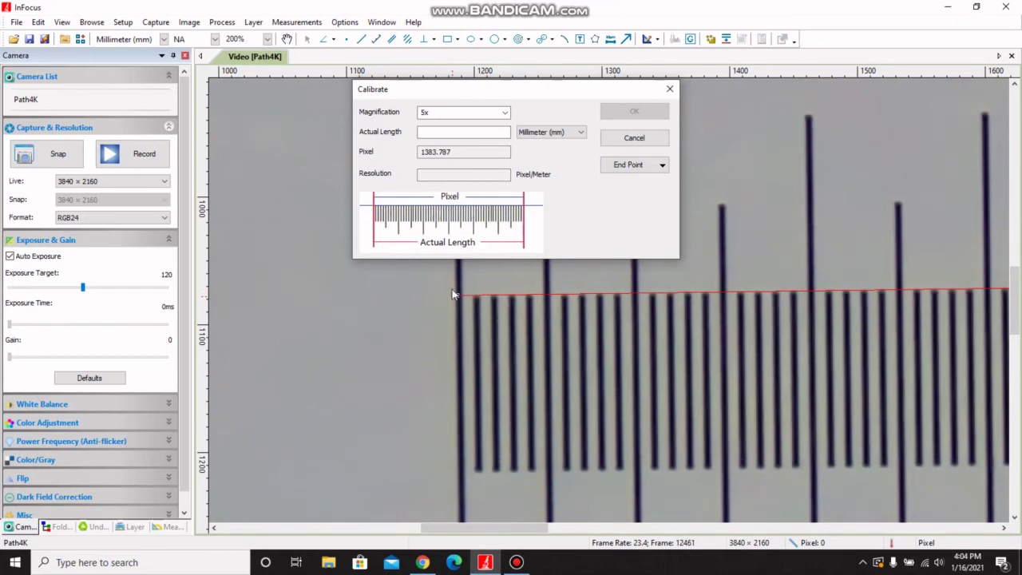
Change the line's end points to H Style and align them with the left edges of the scale's first and last marks.
click(630, 165)
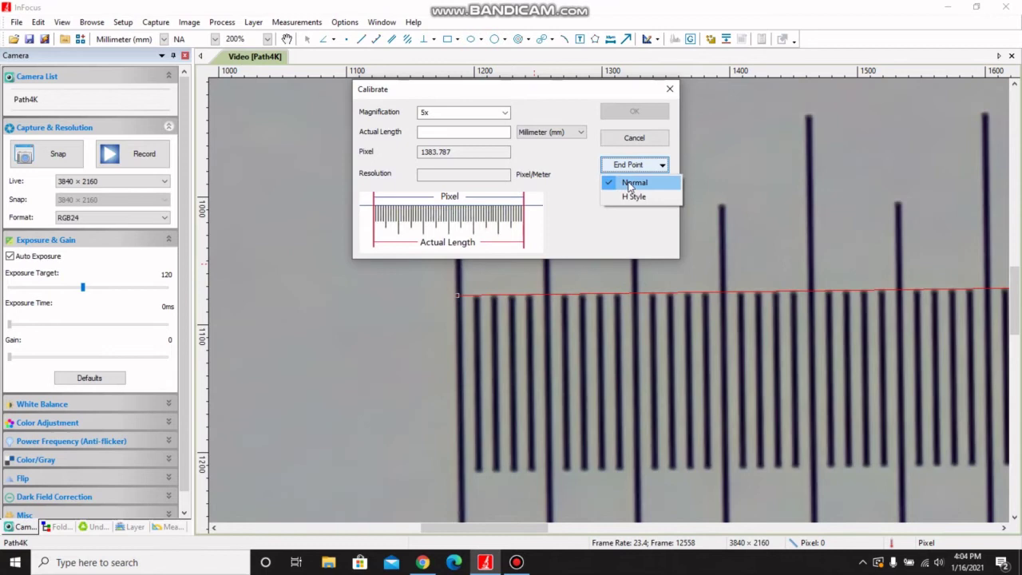
click(633, 197)
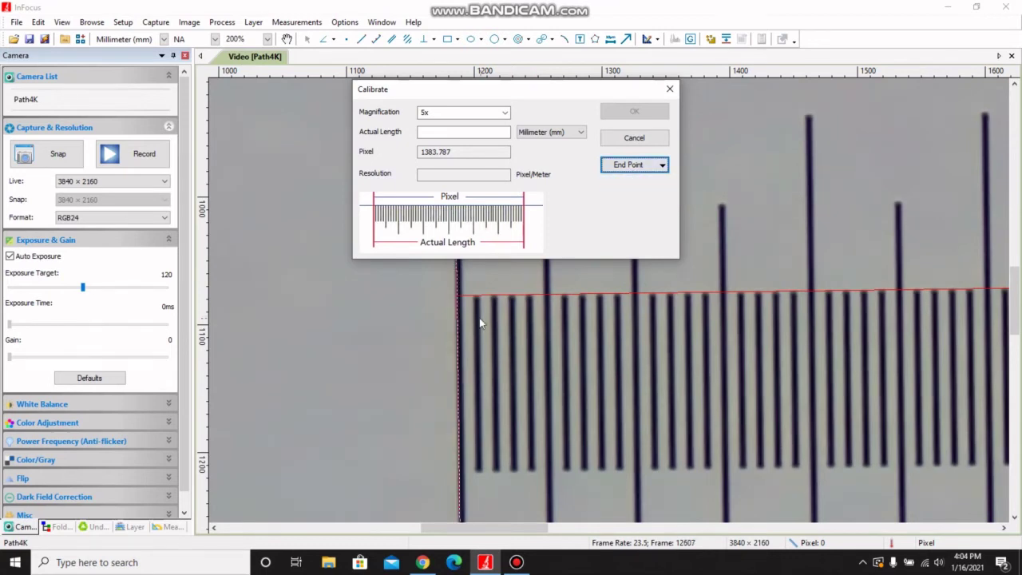
click(455, 293)
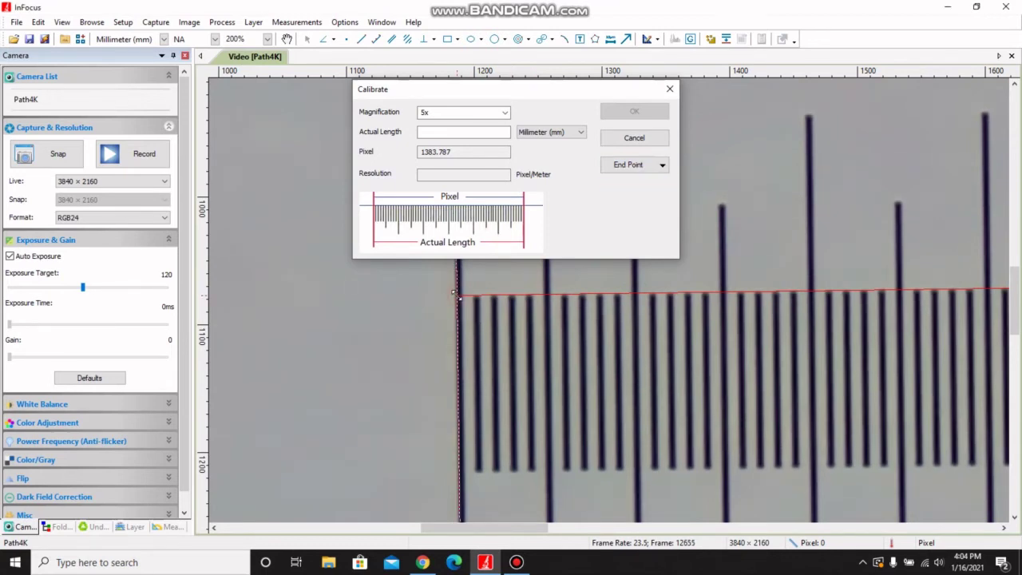
drag(454, 293, 452, 294)
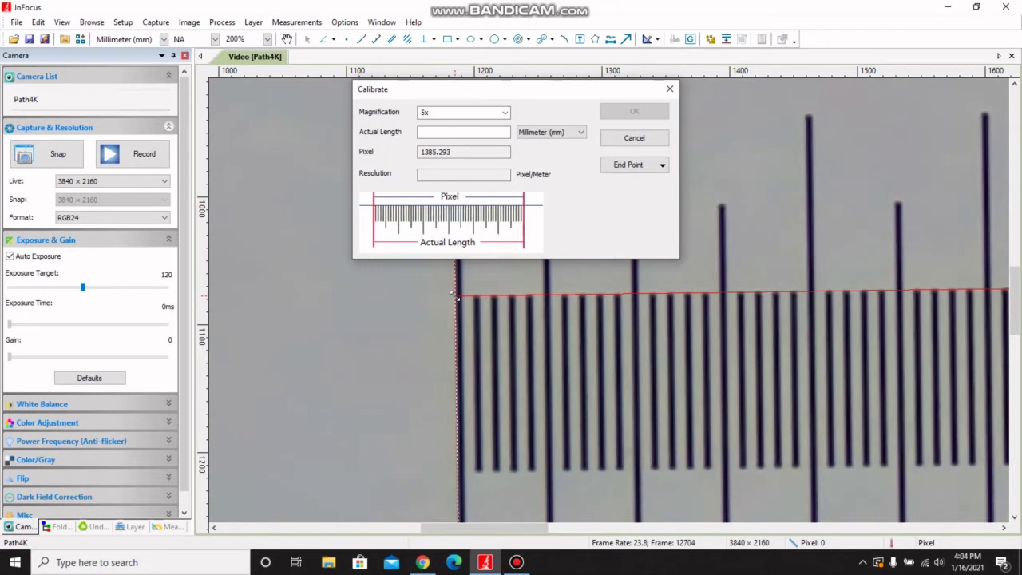
drag(535, 527, 759, 449)
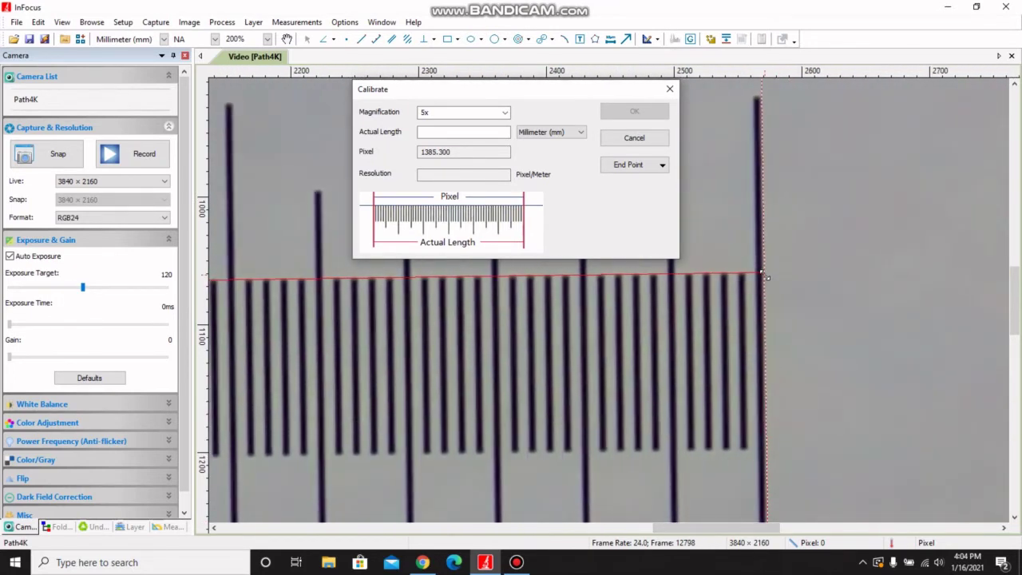
drag(764, 275, 758, 276)
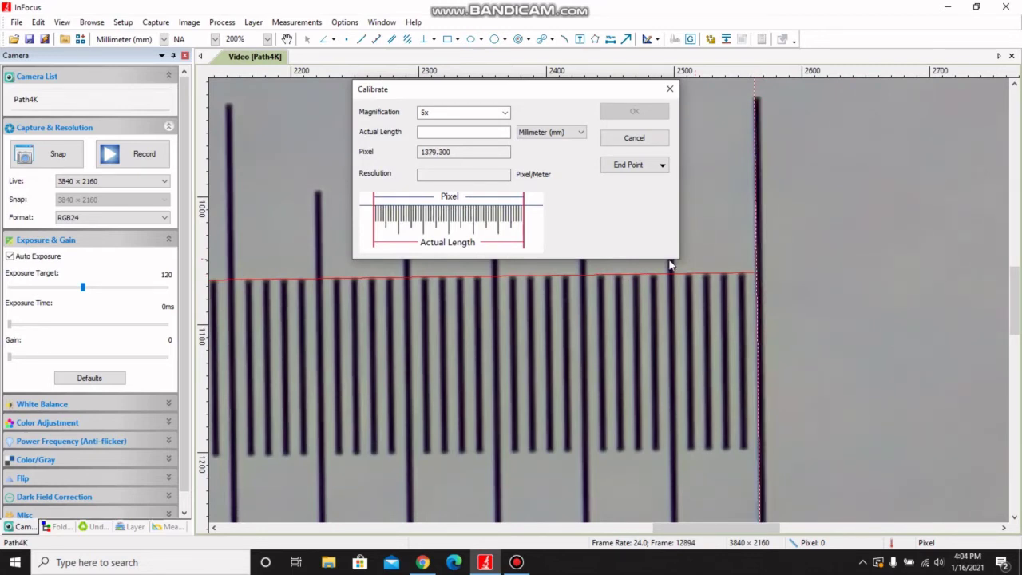
Set the actual length to 1 mm and accept the 5x calibration.
click(496, 130)
text(1)
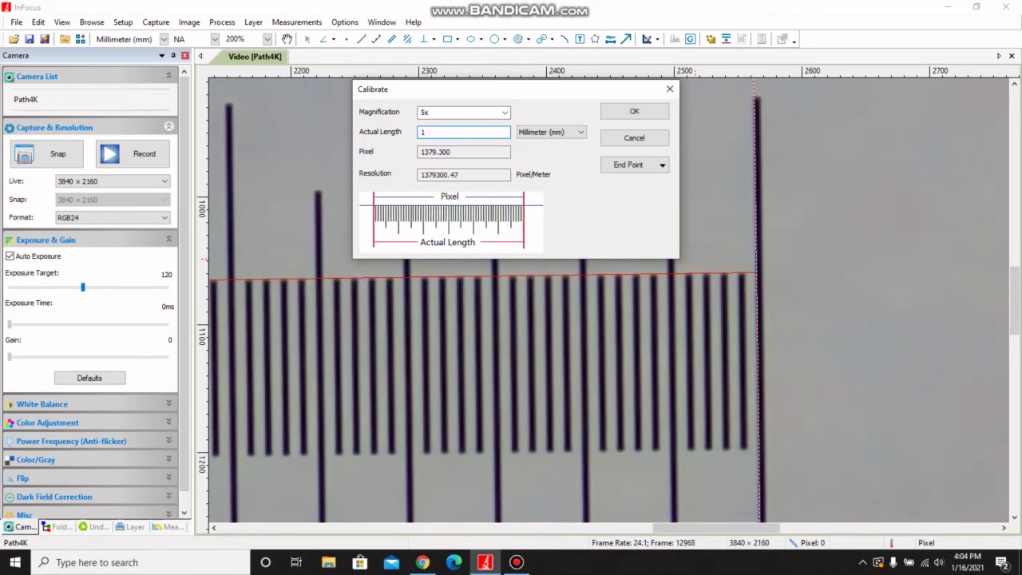
click(606, 110)
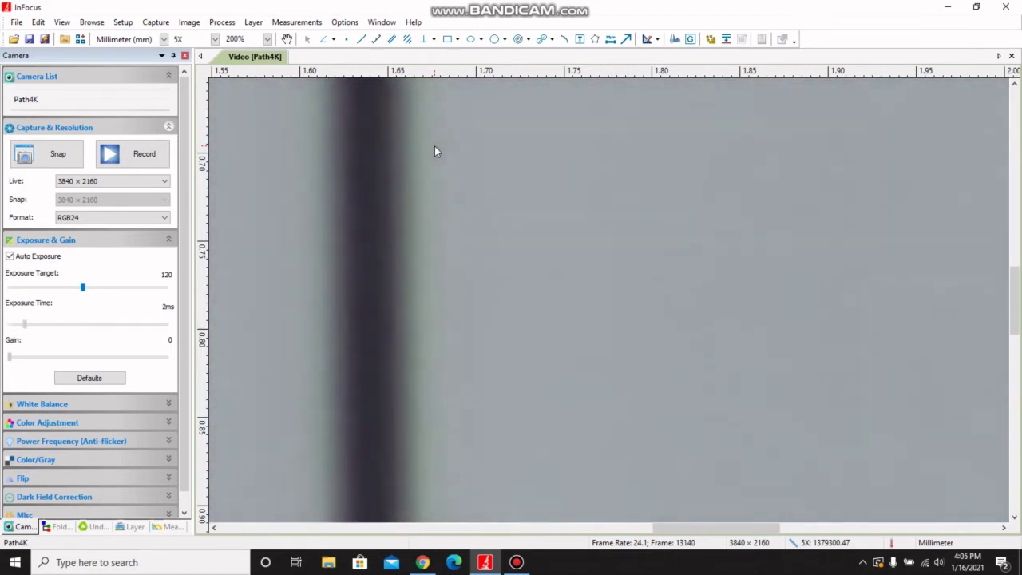
Start another calibration at the current zoom level for the more magnified scale, entering 40x as the magnification.
scroll(435, 152, down, 6)
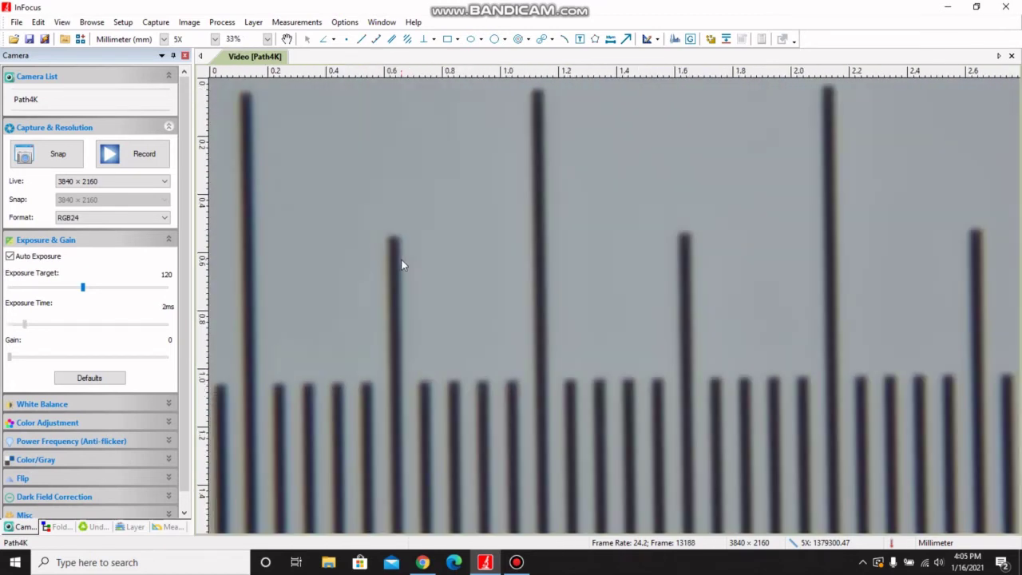
scroll(402, 266, down, 2)
scroll(401, 264, up, 1)
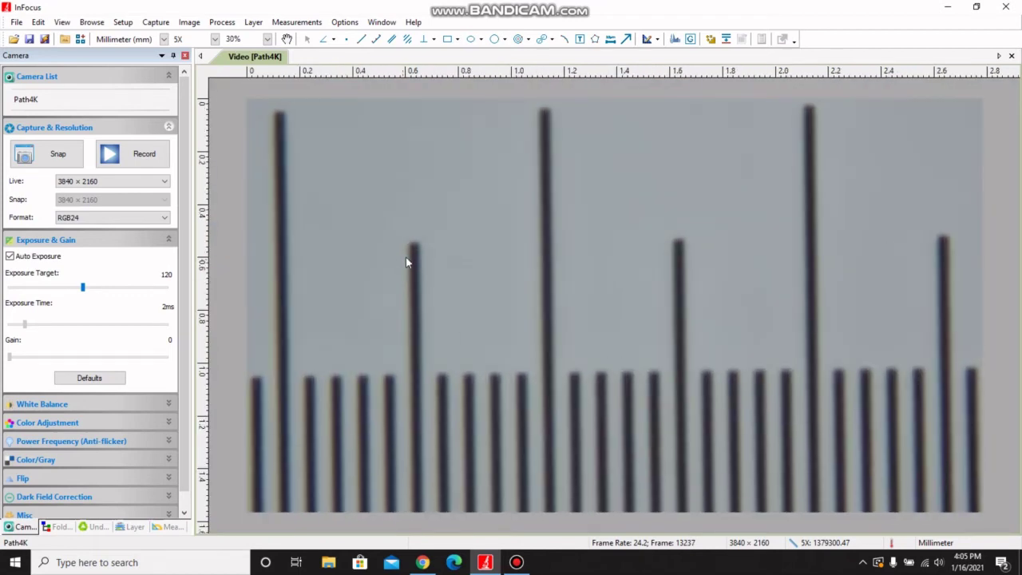
scroll(445, 264, up, 1)
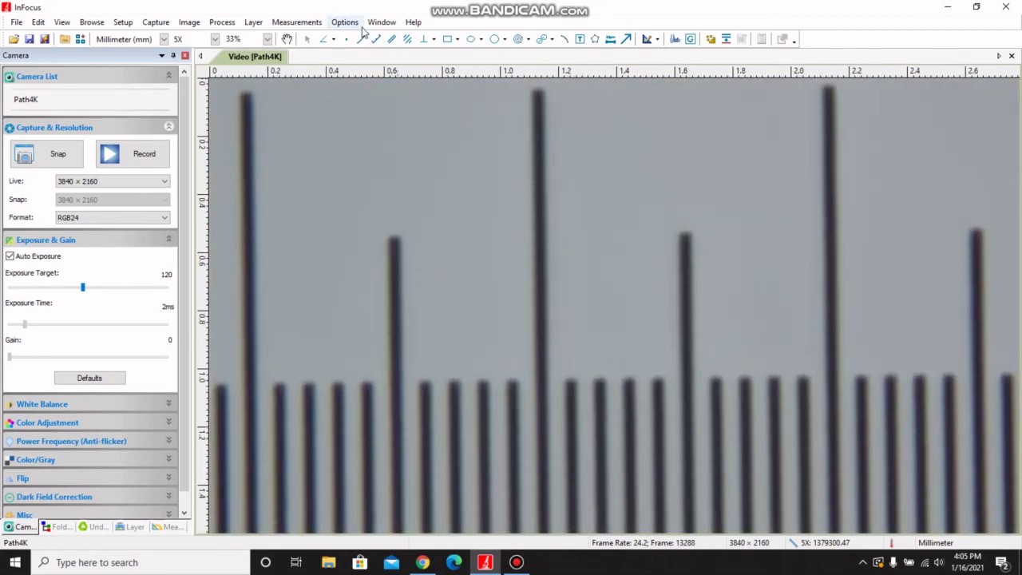
click(352, 23)
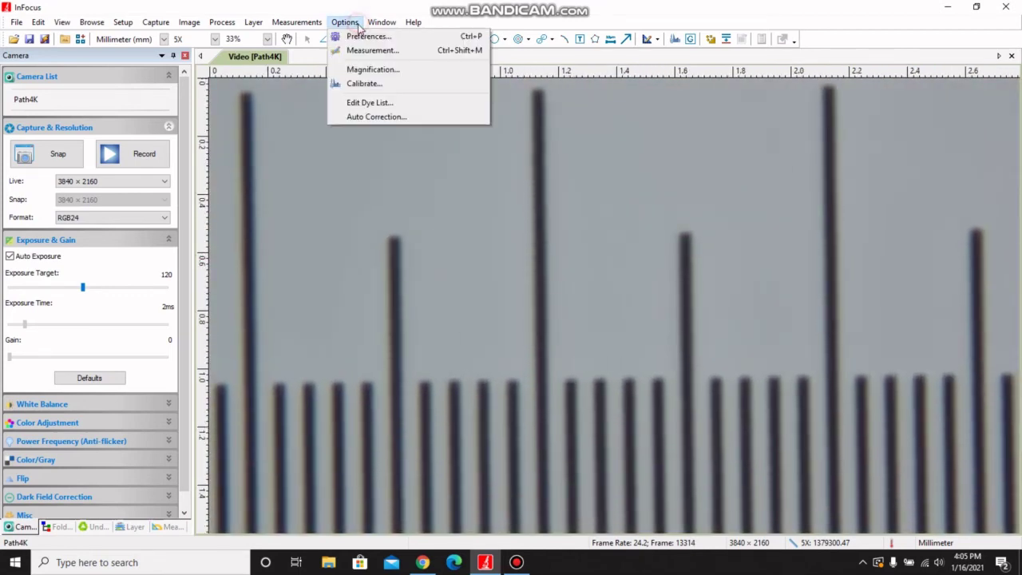
click(375, 86)
click(544, 307)
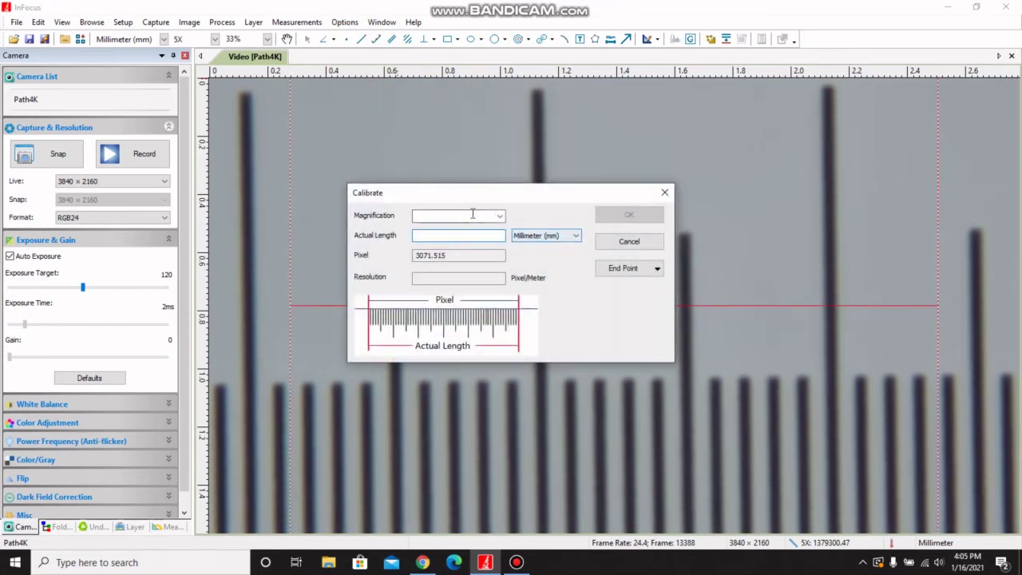
drag(464, 195, 509, 123)
click(487, 147)
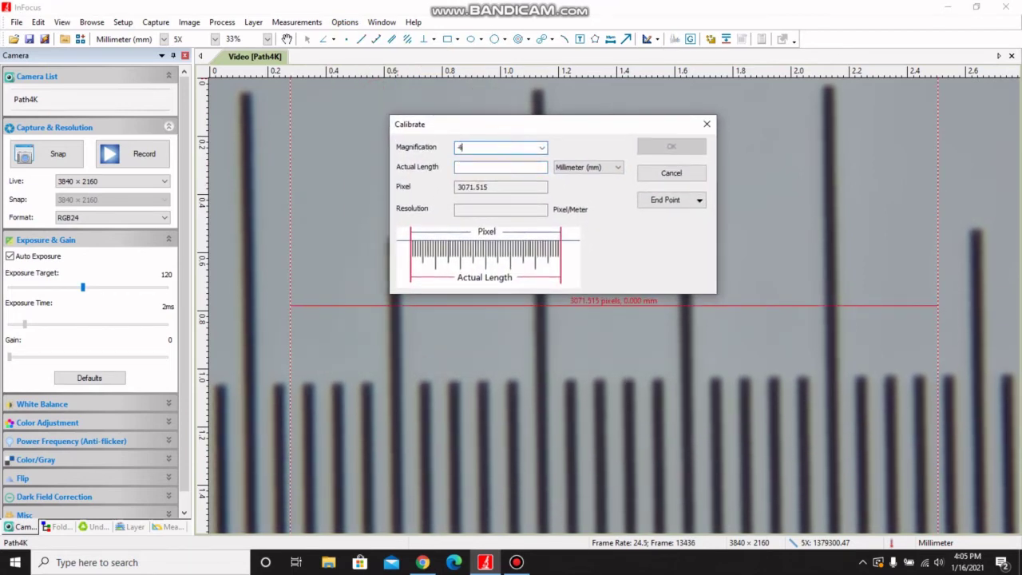
text(40x)
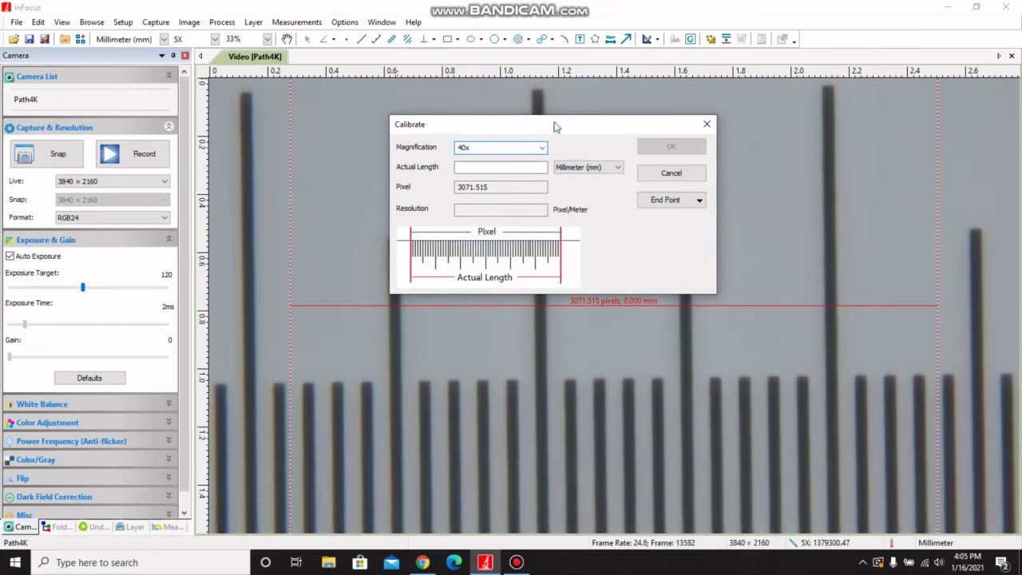
drag(550, 124, 546, 74)
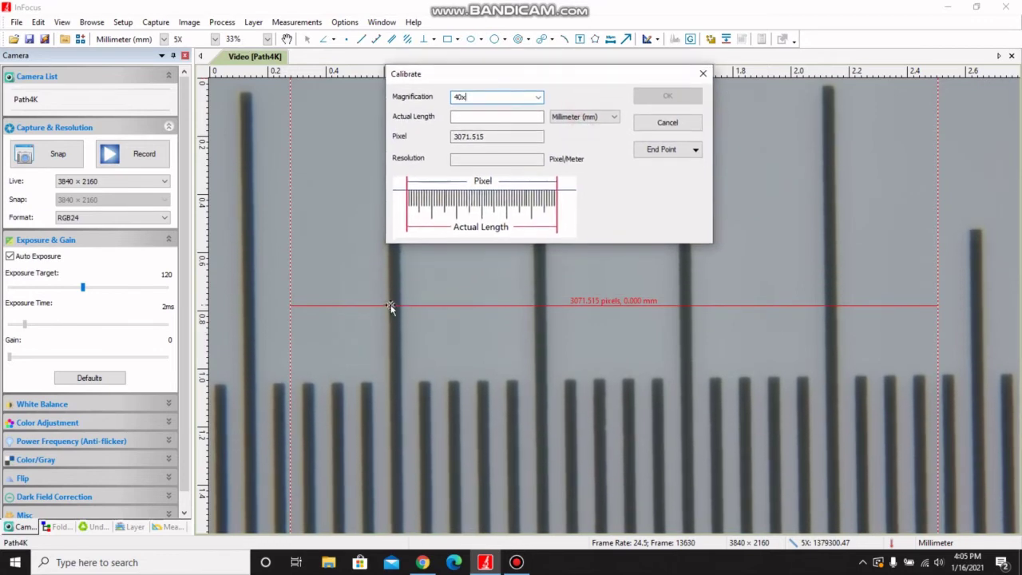
Span the calibration line between the left edges of the first and third long marks and accept an actual length of .2 mm.
drag(390, 304, 344, 305)
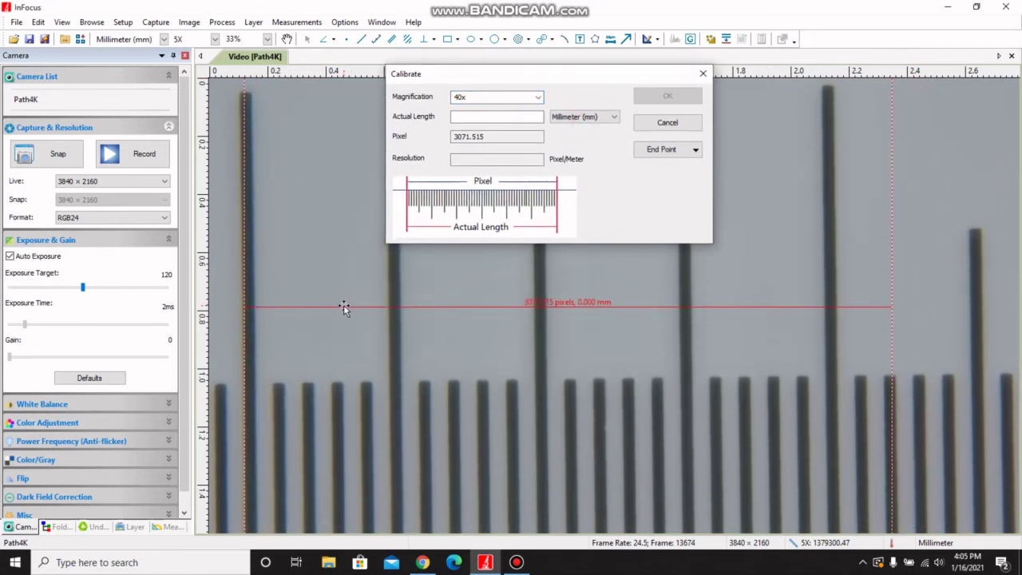
drag(892, 306, 825, 303)
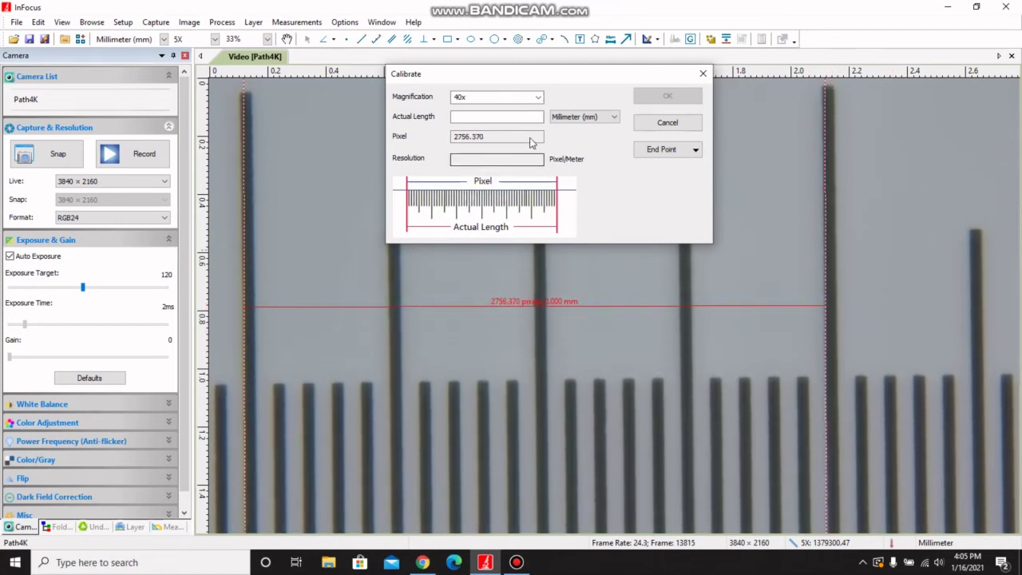
click(515, 117)
text(.2)
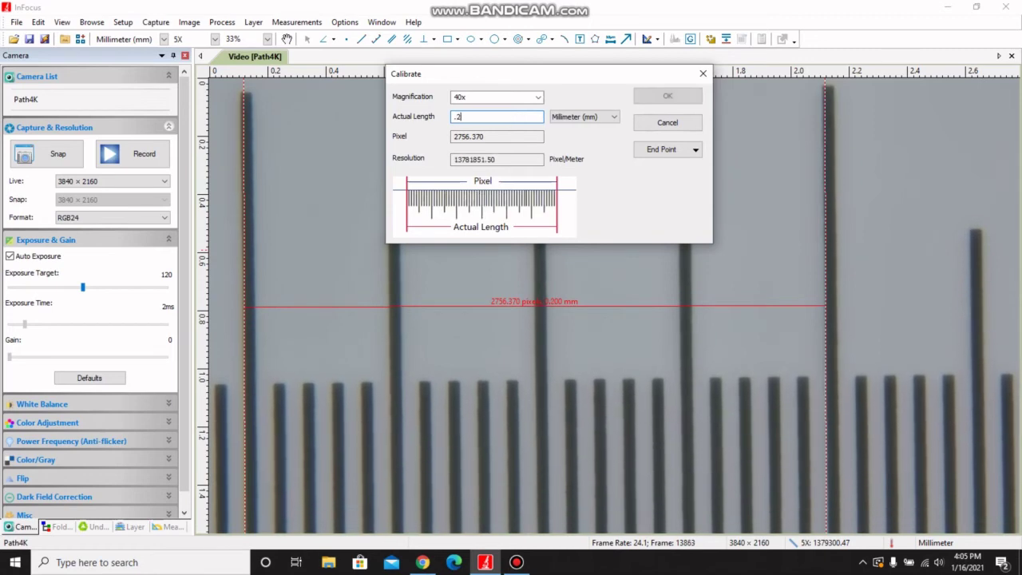
click(656, 96)
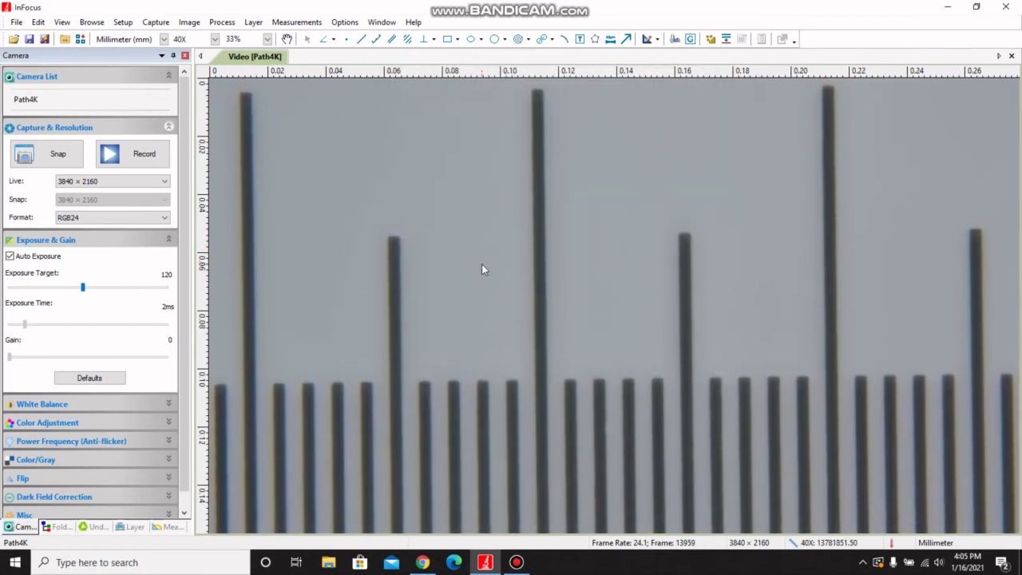
Switch the active magnification to the 5X calibration.
click(215, 40)
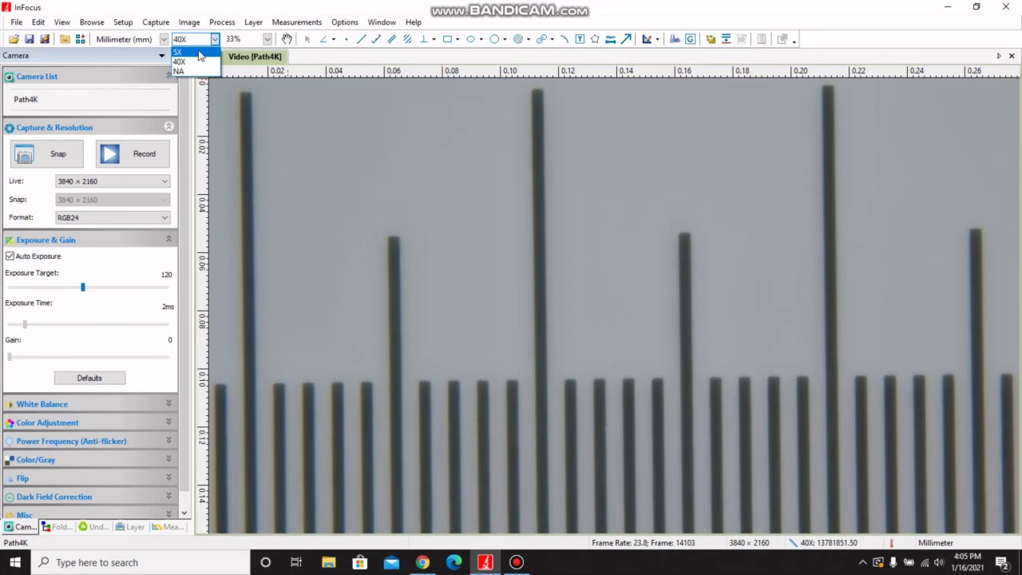
click(347, 133)
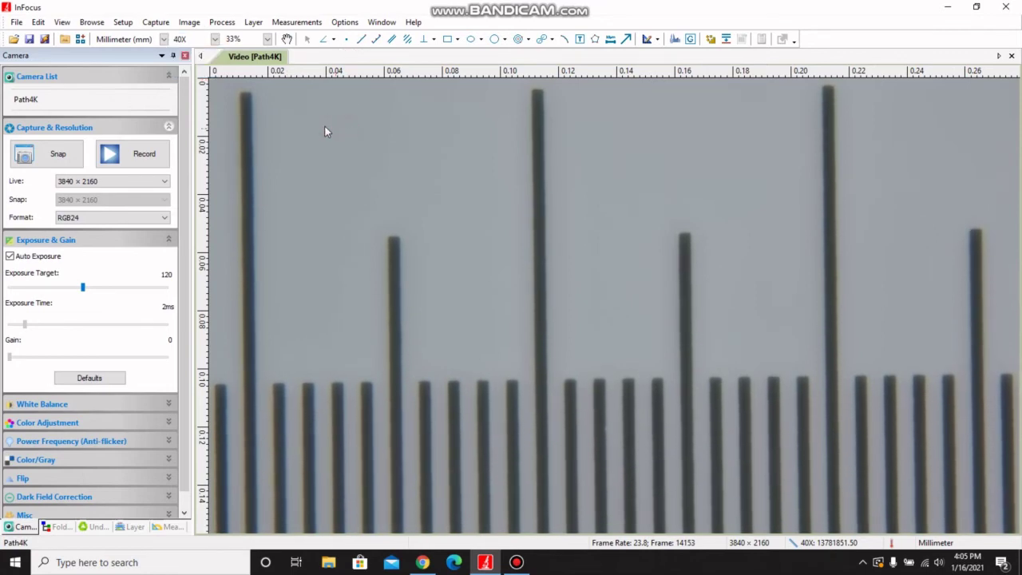
click(214, 39)
click(182, 50)
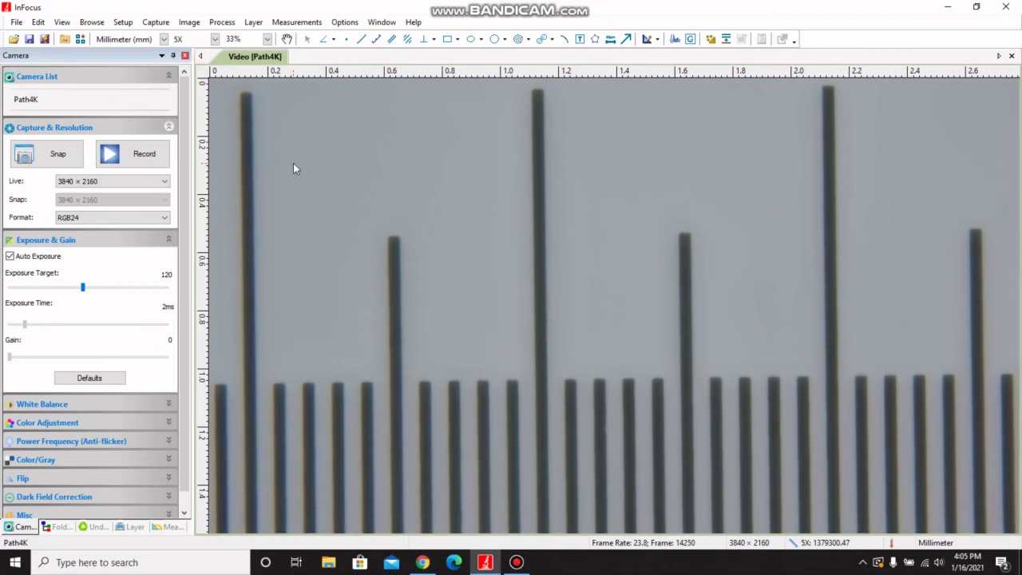
Snap a still image at 5X magnification and draw a line measurement between the right edges of the first two long scale marks.
click(60, 154)
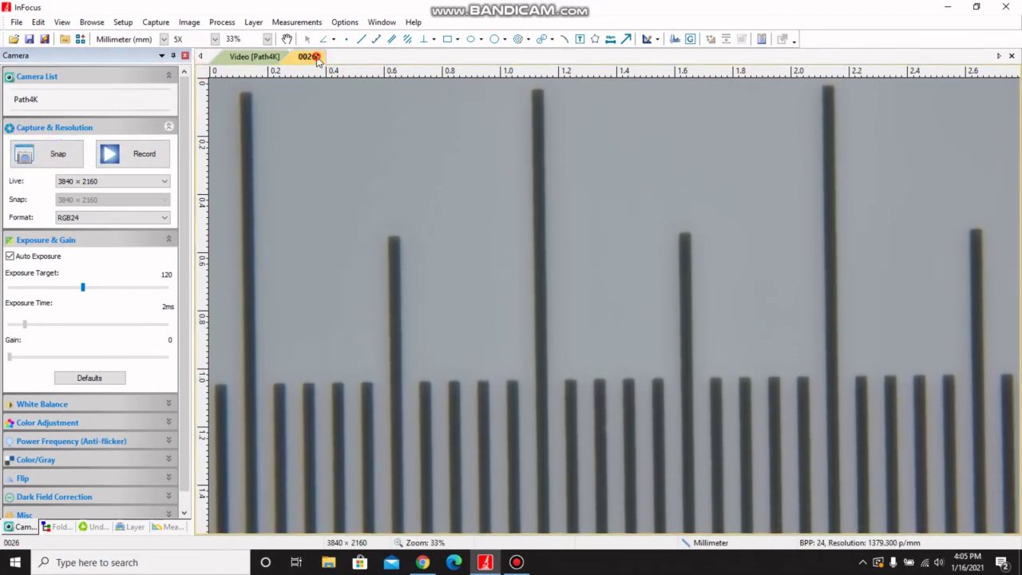
click(361, 39)
mouse_move(252, 186)
mouse_down()
mouse_move(484, 176)
mouse_move(541, 185)
mouse_up()
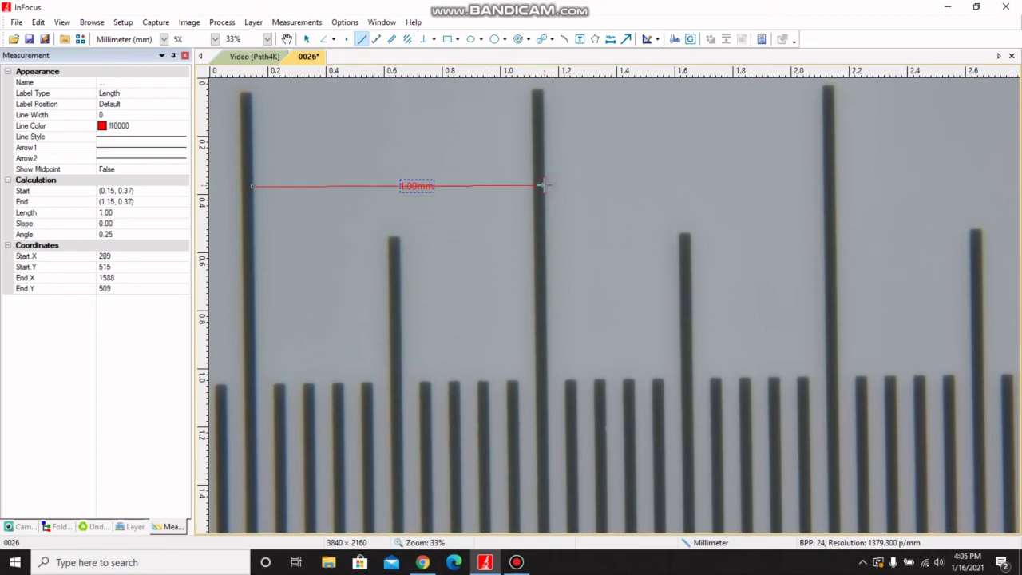
Snap another still from the live video at 40X magnification and measure between the right edges of the first two long marks with a line.
click(254, 58)
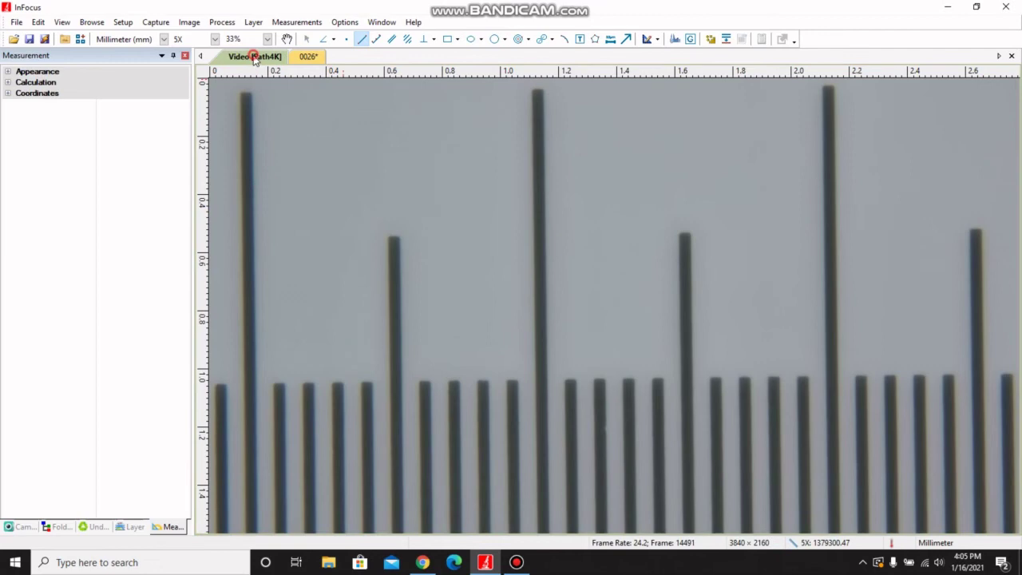
click(22, 527)
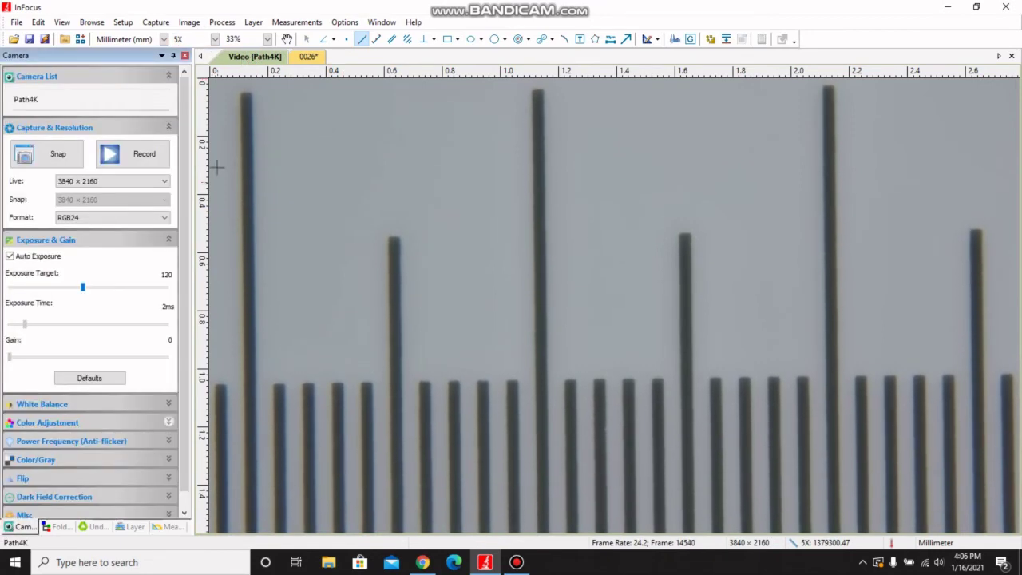
click(214, 39)
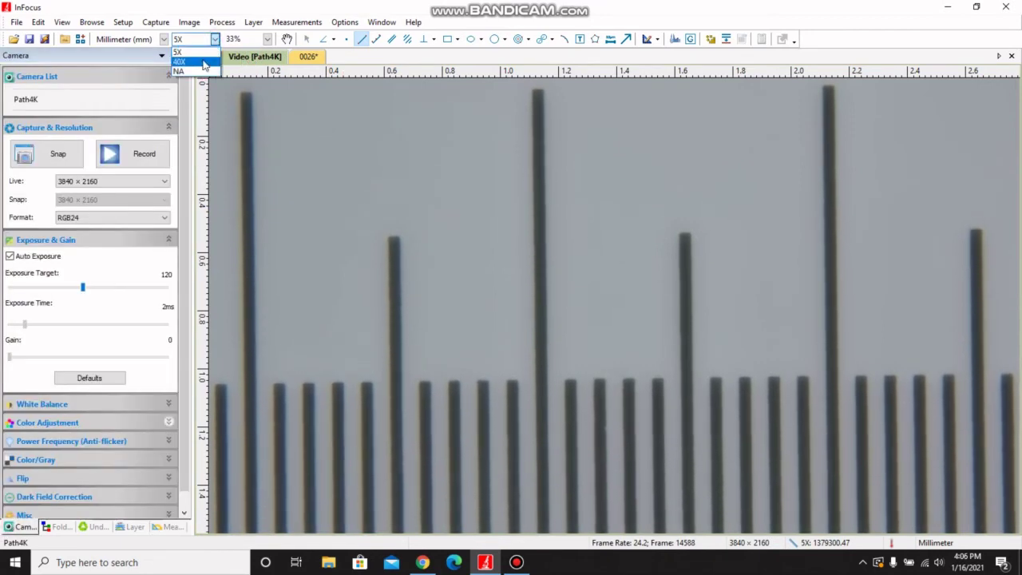
click(203, 63)
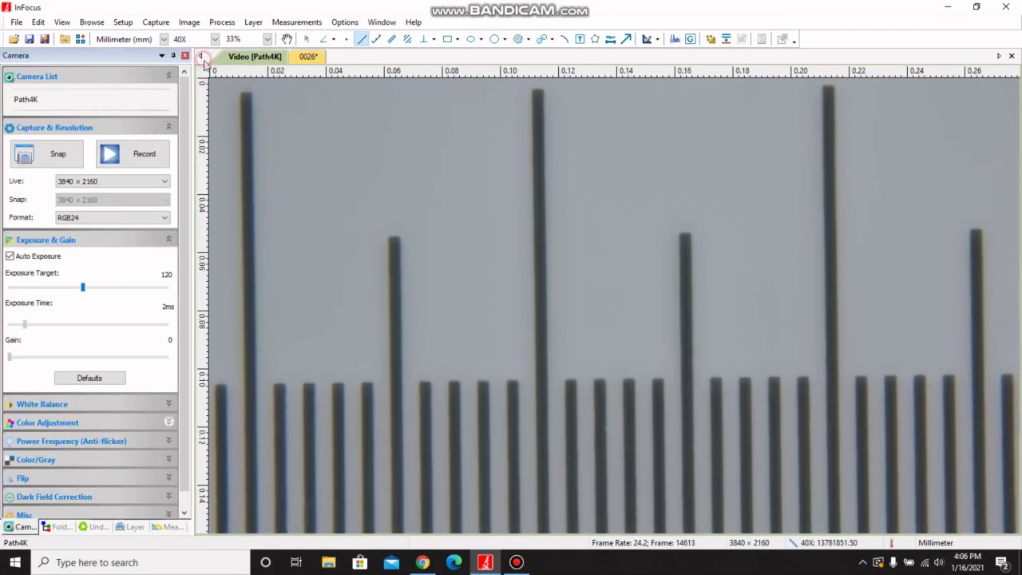
click(63, 157)
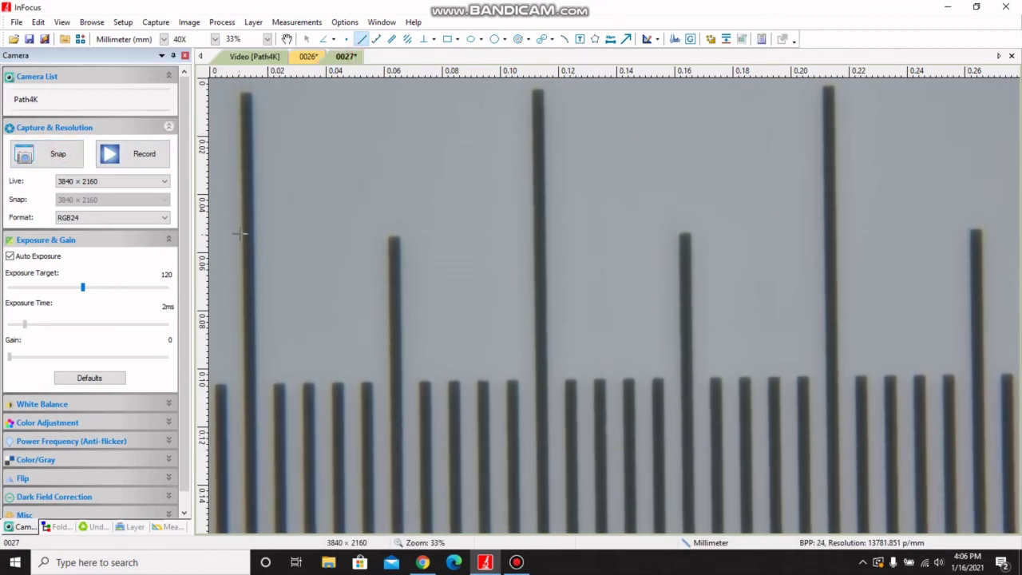
mouse_move(251, 210)
mouse_down()
mouse_move(452, 189)
mouse_move(544, 210)
mouse_up()
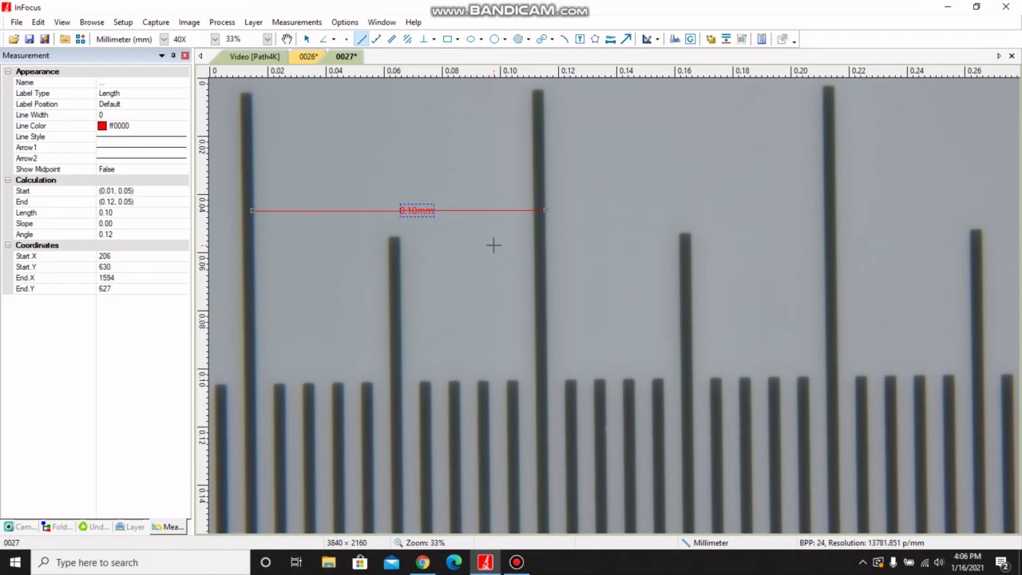
Delete all saved magnification calibrations, accept the emptied list, and check which magnifications remain selectable.
click(346, 23)
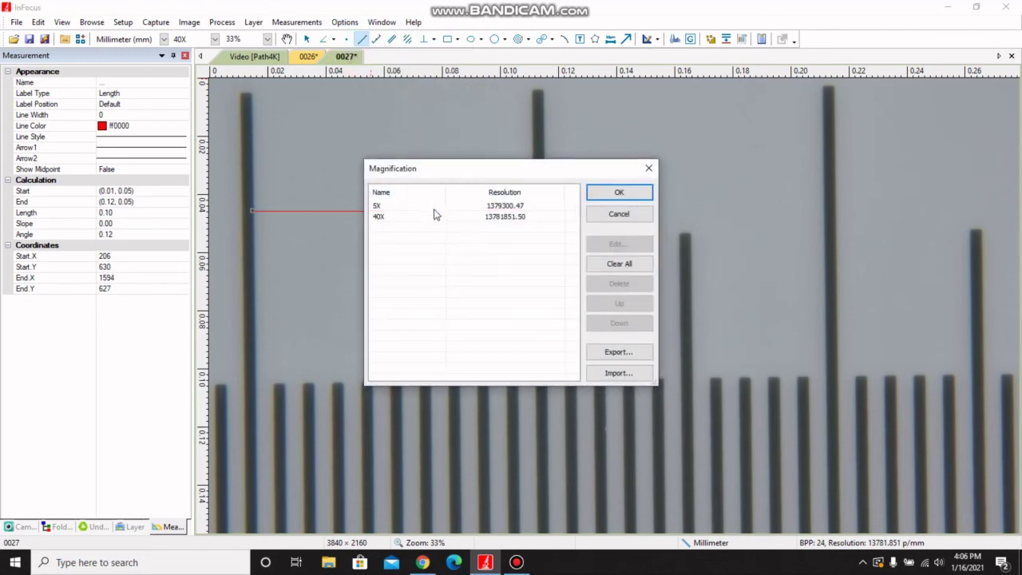
click(608, 270)
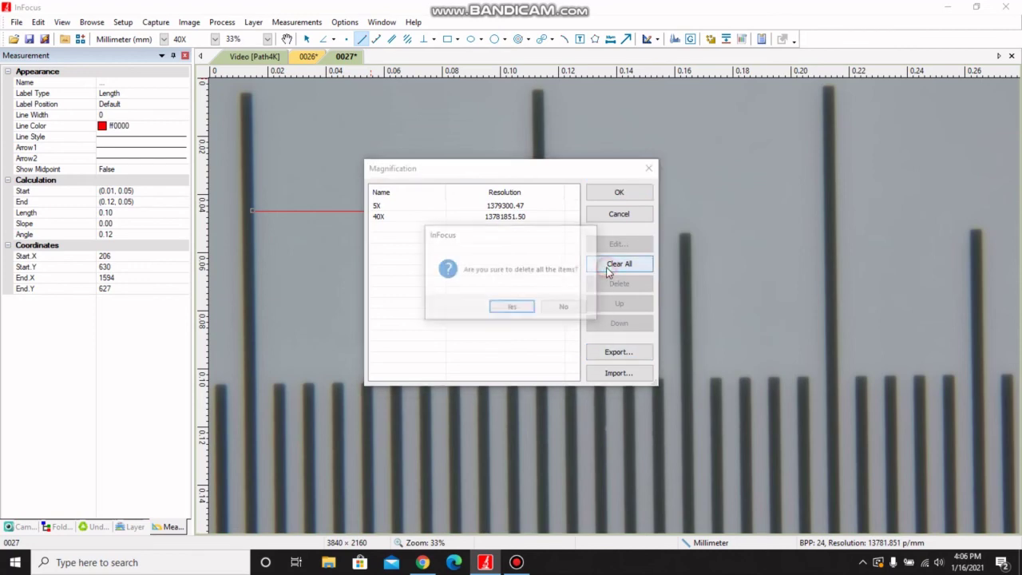
click(509, 308)
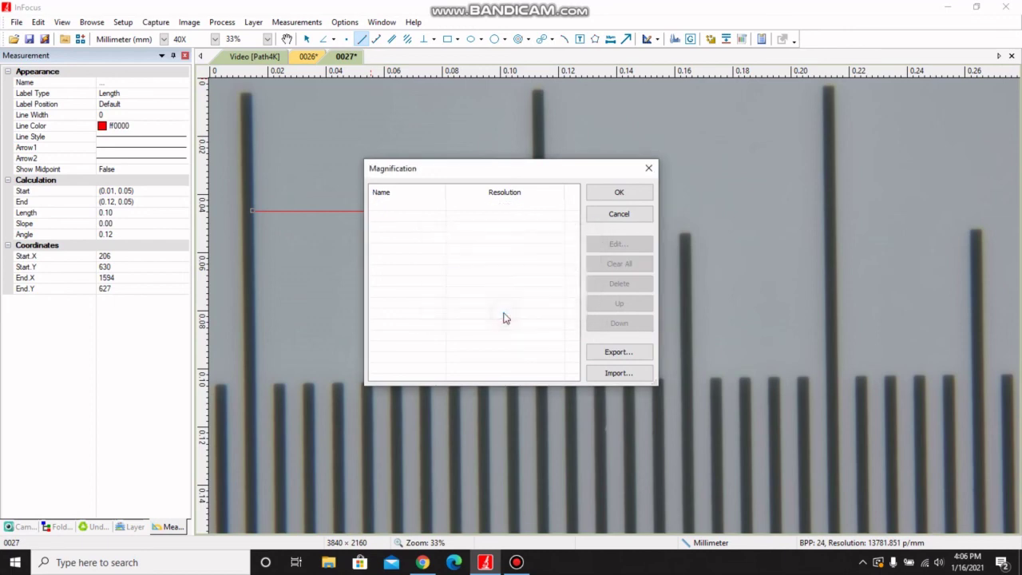
click(619, 193)
click(214, 40)
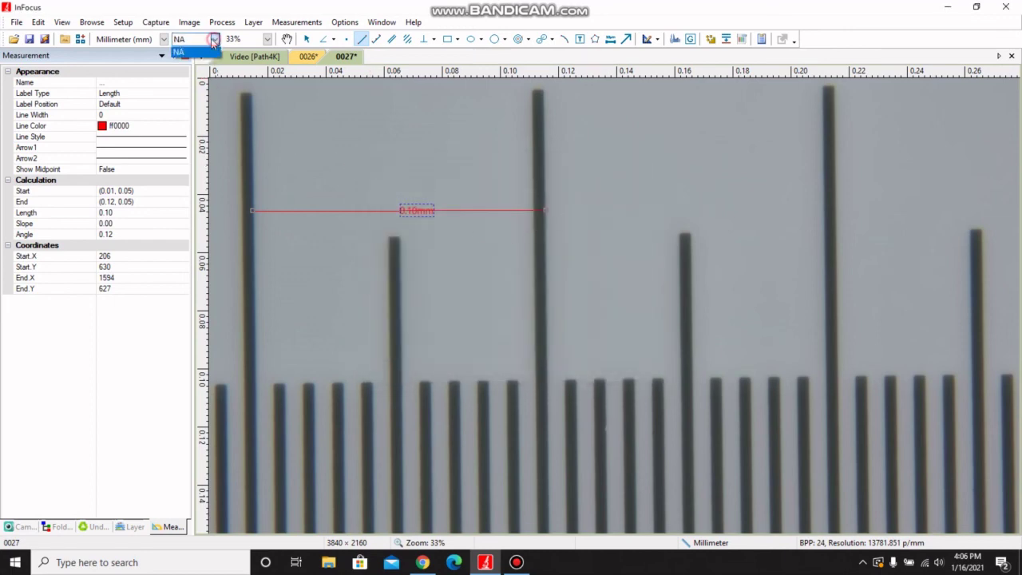